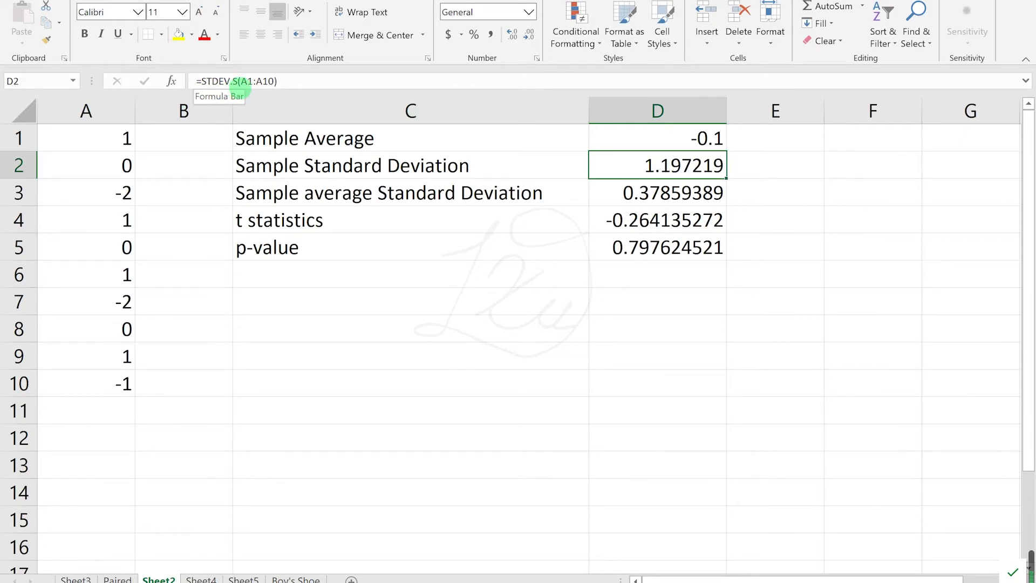
# Step: Inspect the formulas behind the sample standard deviation in D2 and the sample average standard deviation in D3
pyautogui.click(249, 81)
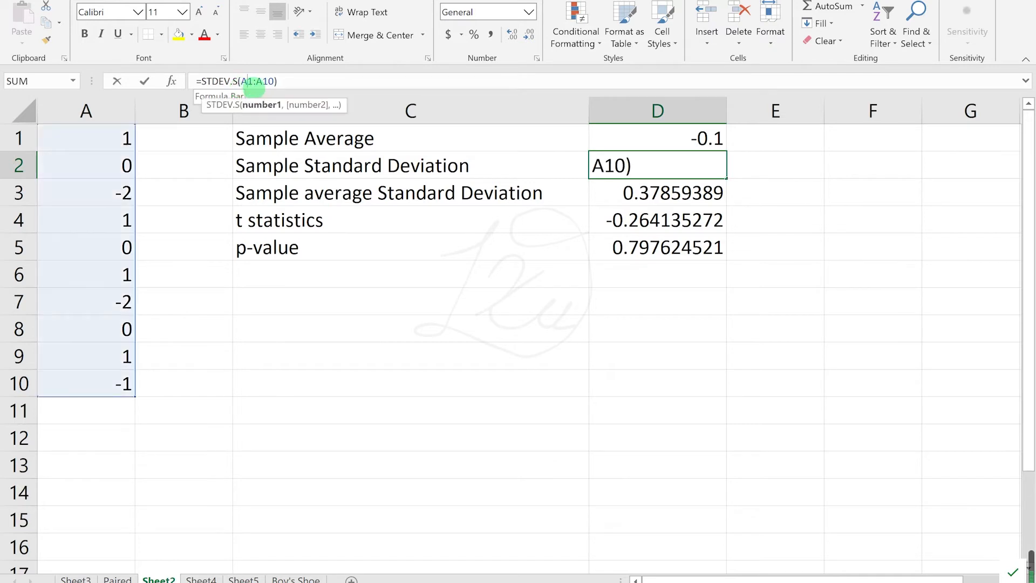
pyautogui.click(277, 81)
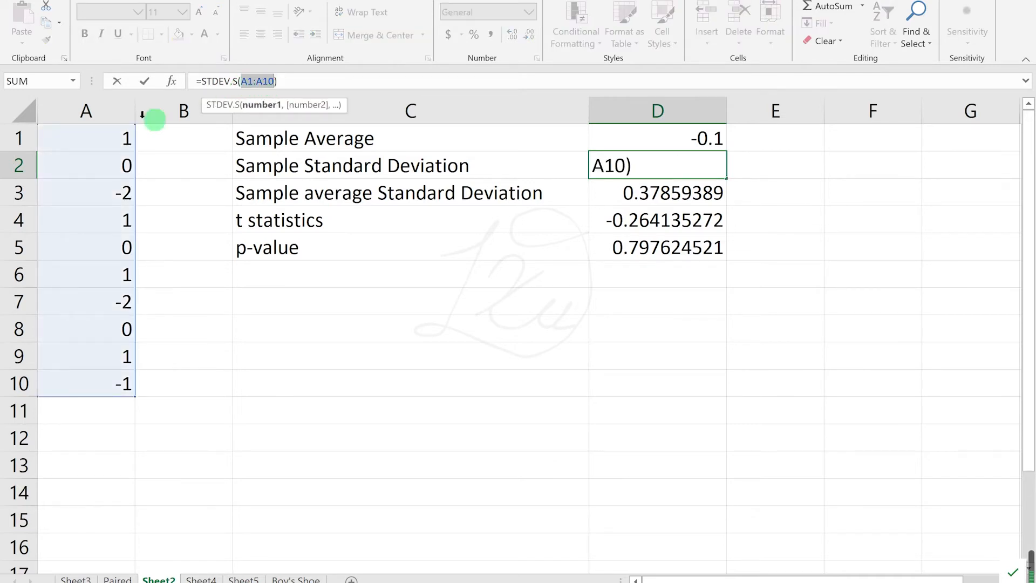
pyautogui.press('Return')
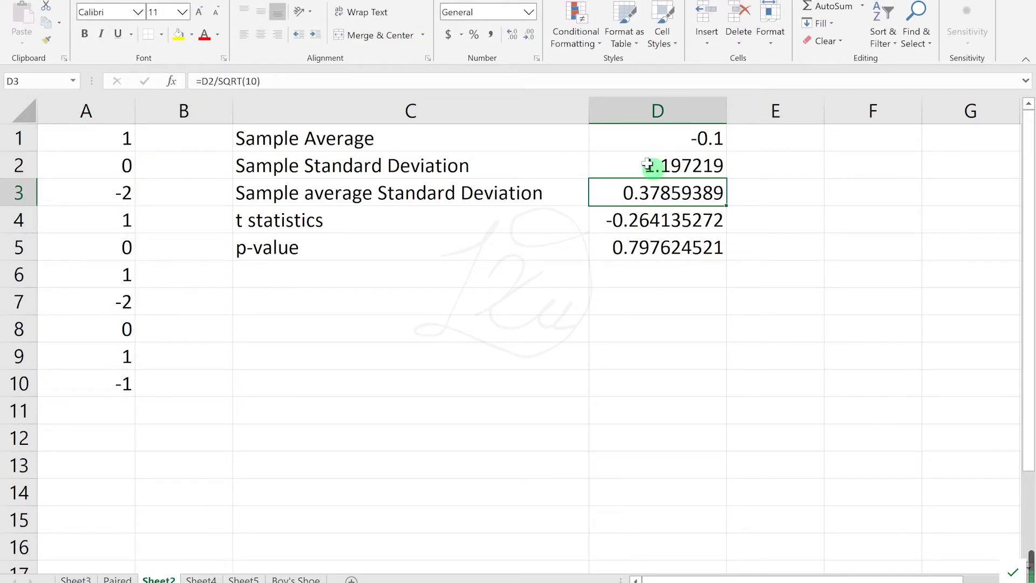
pyautogui.click(364, 200)
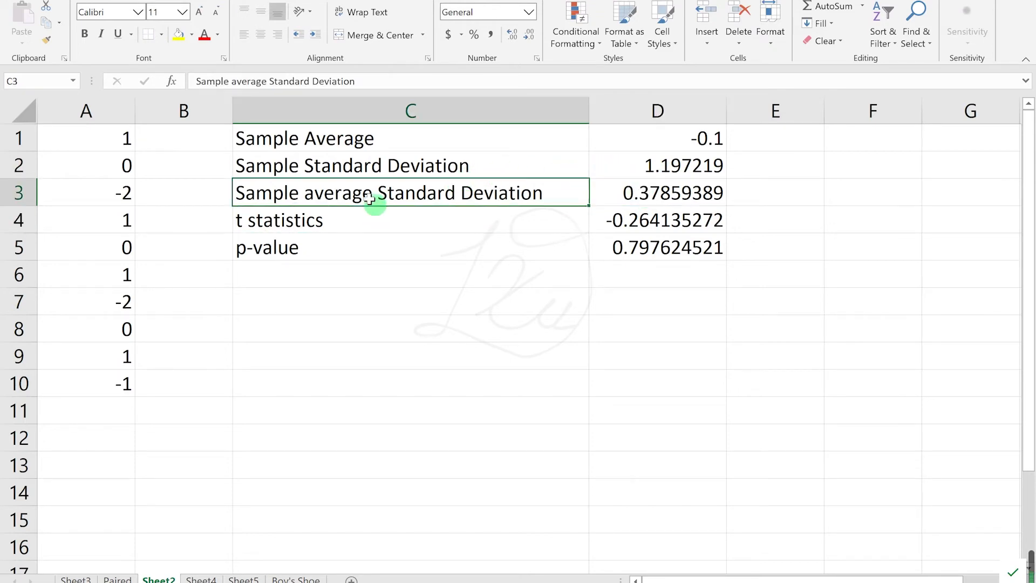
pyautogui.click(406, 172)
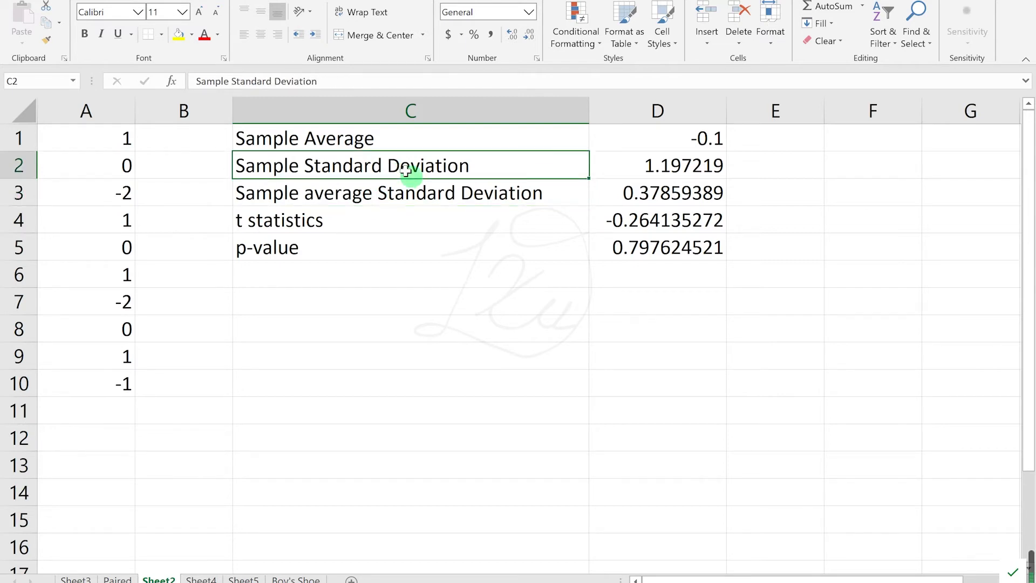
pyautogui.click(654, 202)
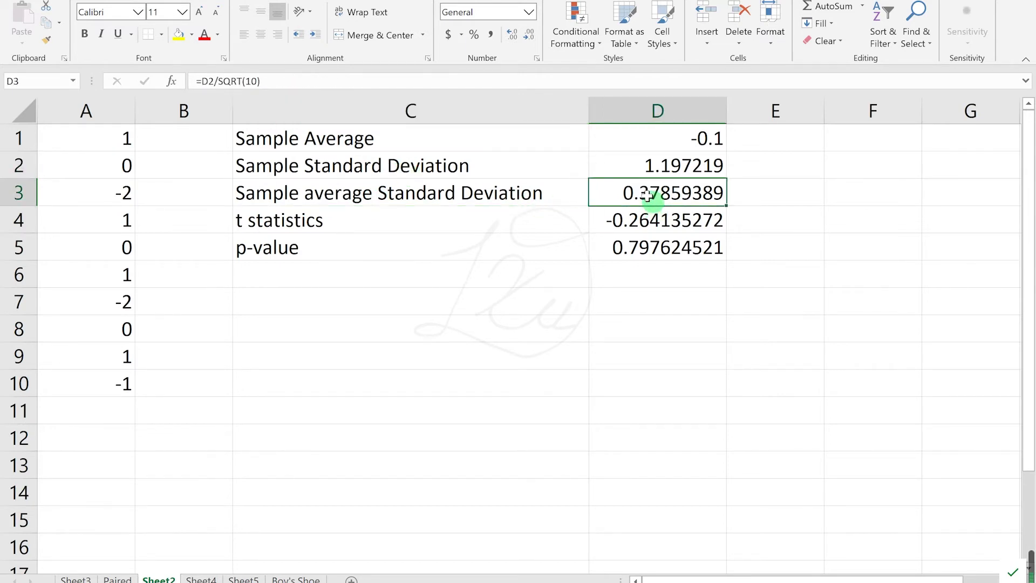
pyautogui.click(245, 82)
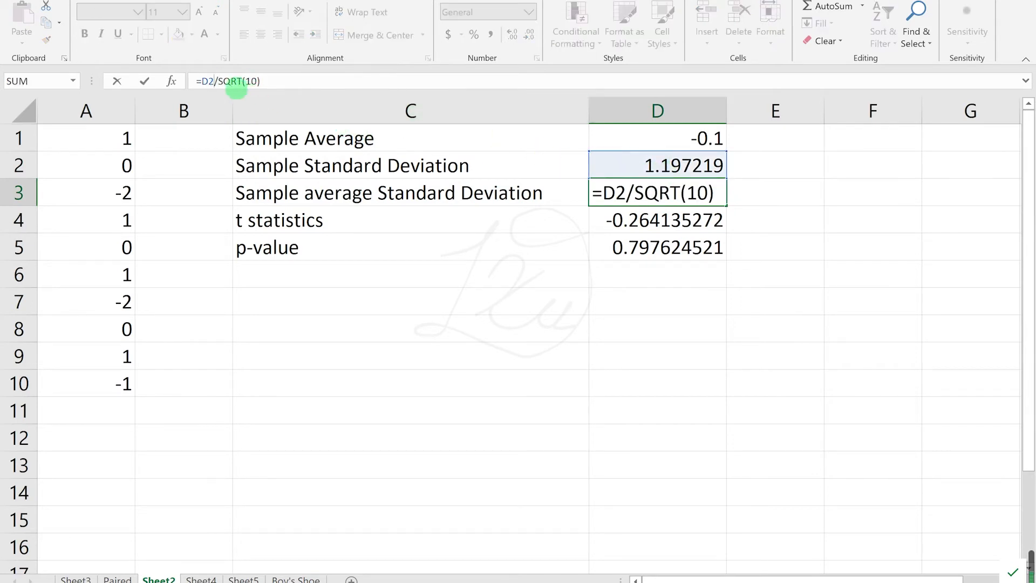
# Step: Inspect the t statistics formula in D4 and the cells it refers to, leaving it unchanged
pyautogui.click(597, 225)
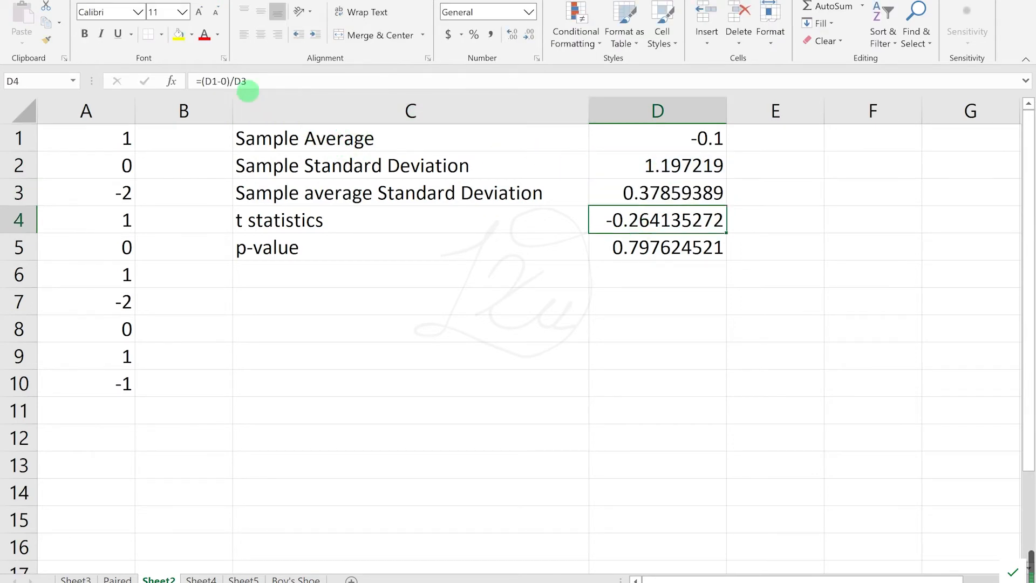
pyautogui.click(221, 83)
pyautogui.click(644, 138)
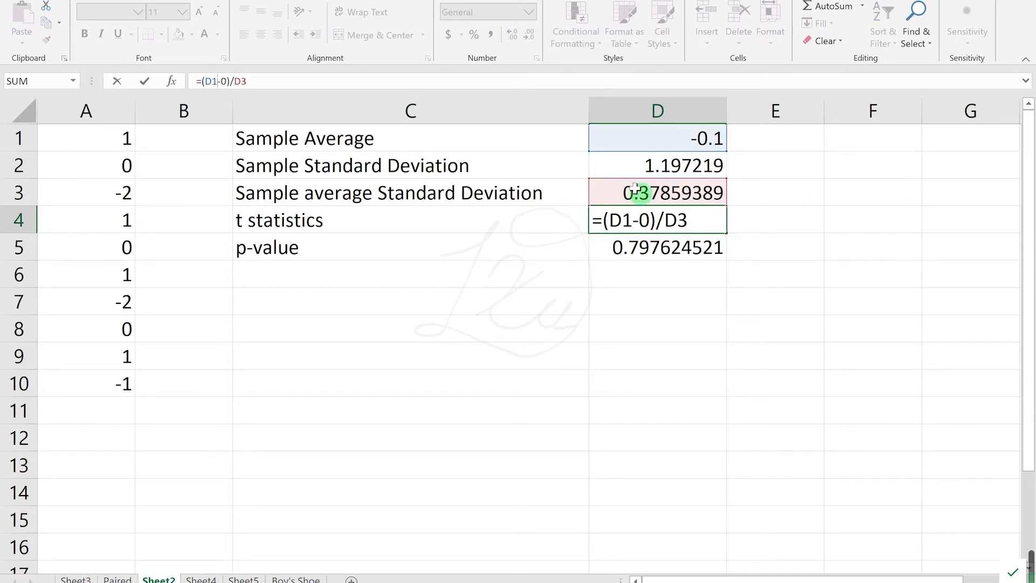
pyautogui.press('Return')
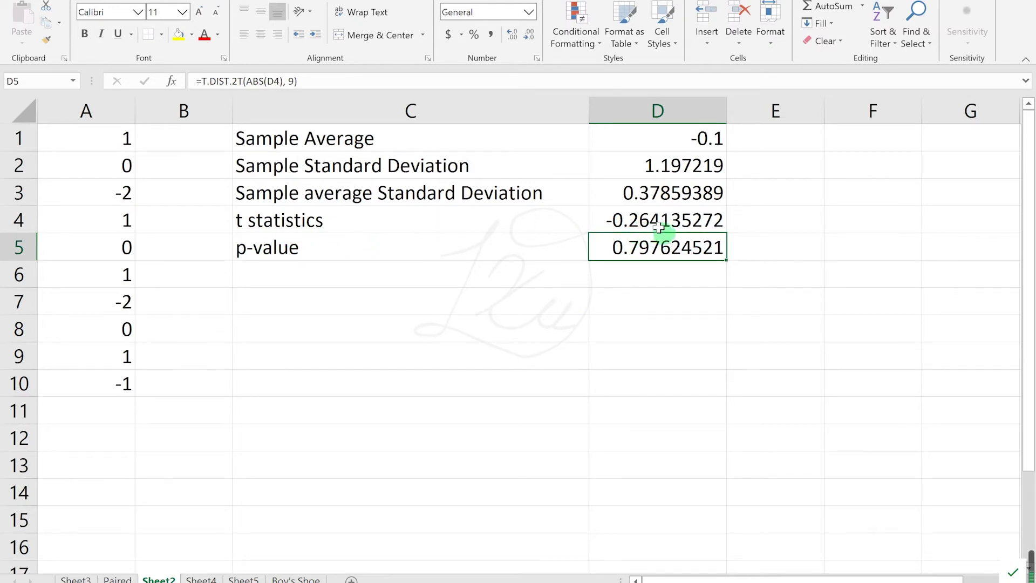
# Step: Examine the p-value formula in D5, including its absolute t statistic argument and its degrees of freedom
pyautogui.click(657, 292)
pyautogui.click(648, 249)
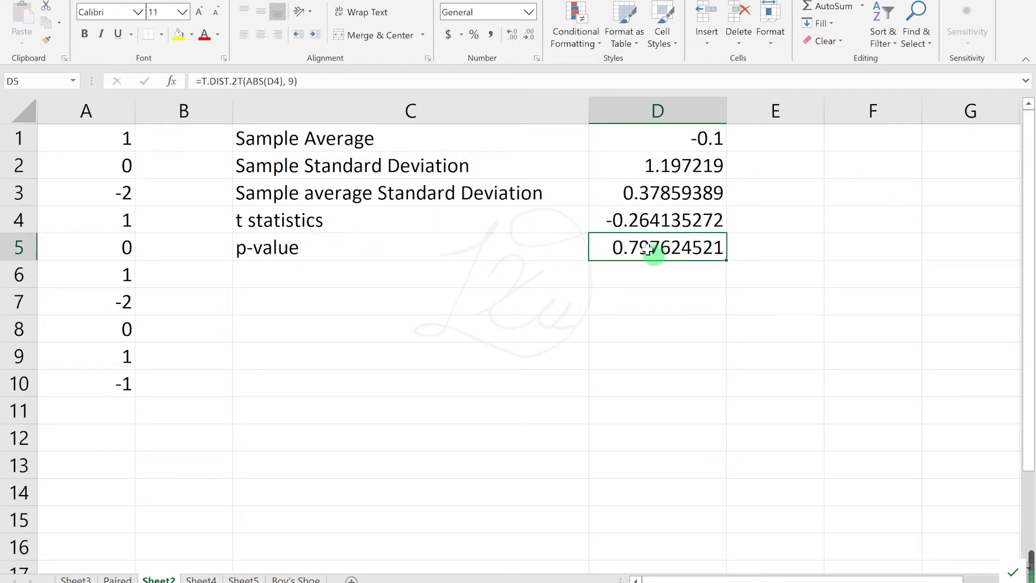
pyautogui.click(297, 82)
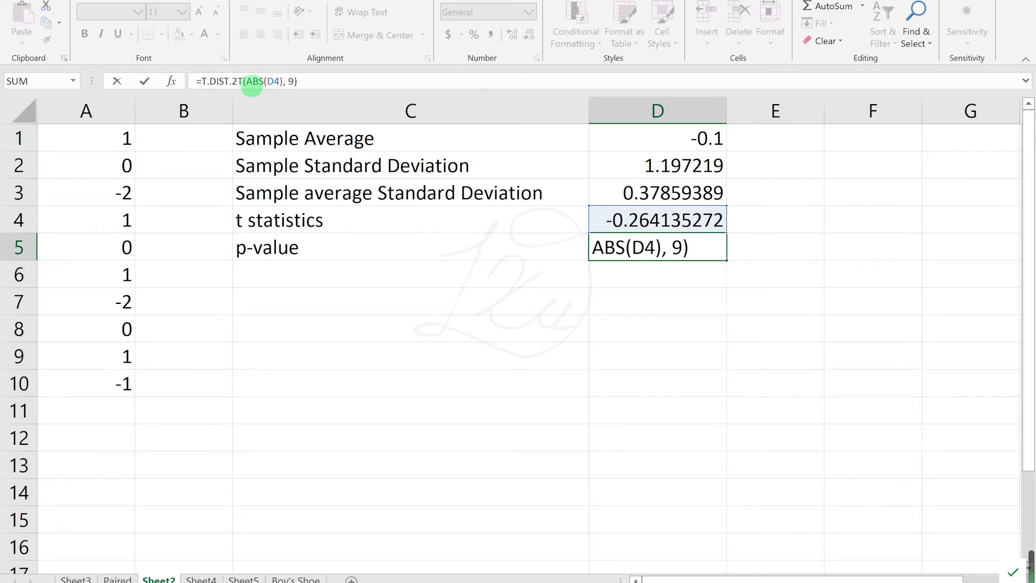
pyautogui.moveTo(247, 82); pyautogui.dragTo(283, 82)
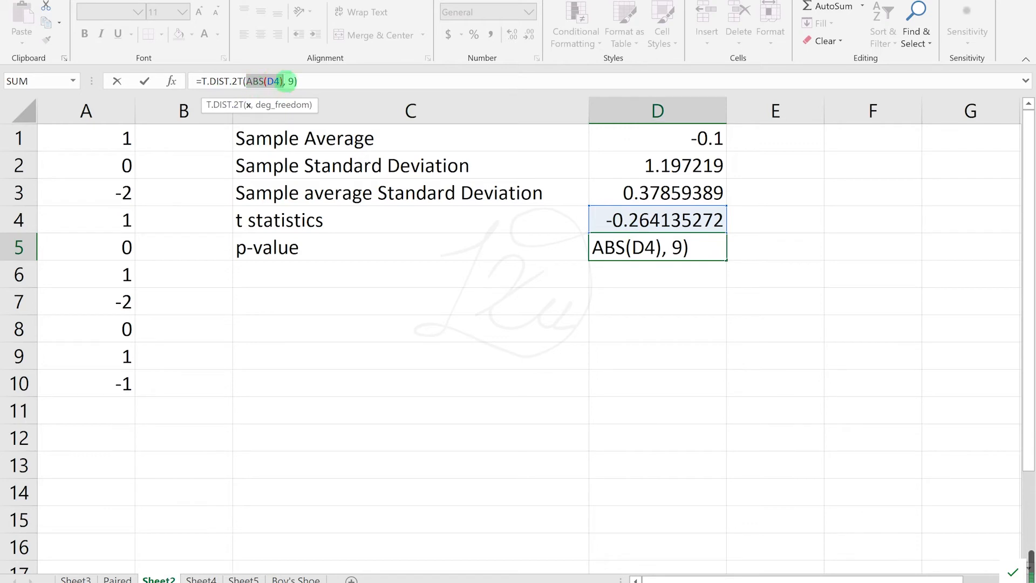
pyautogui.click(291, 81)
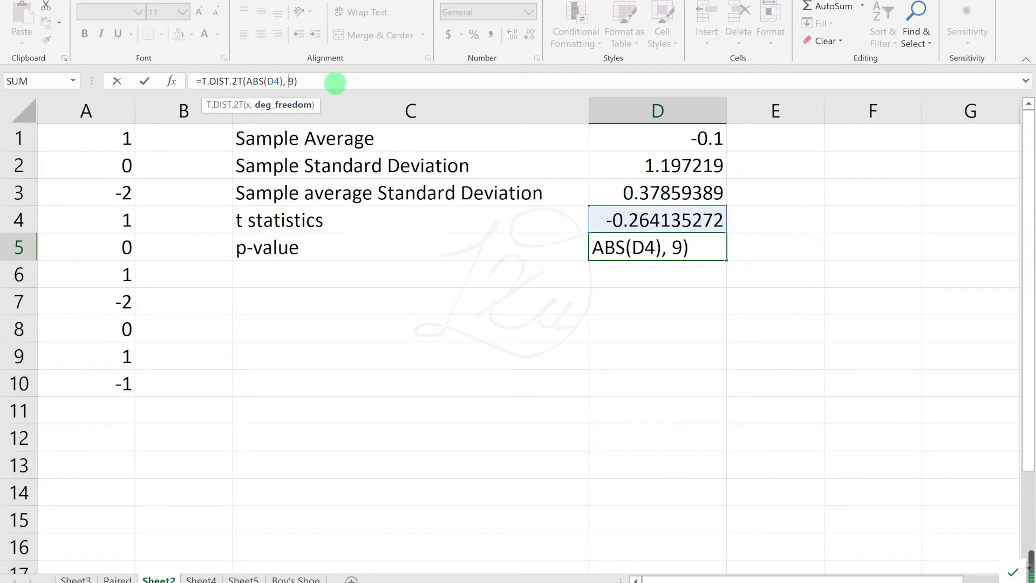
pyautogui.press('Return')
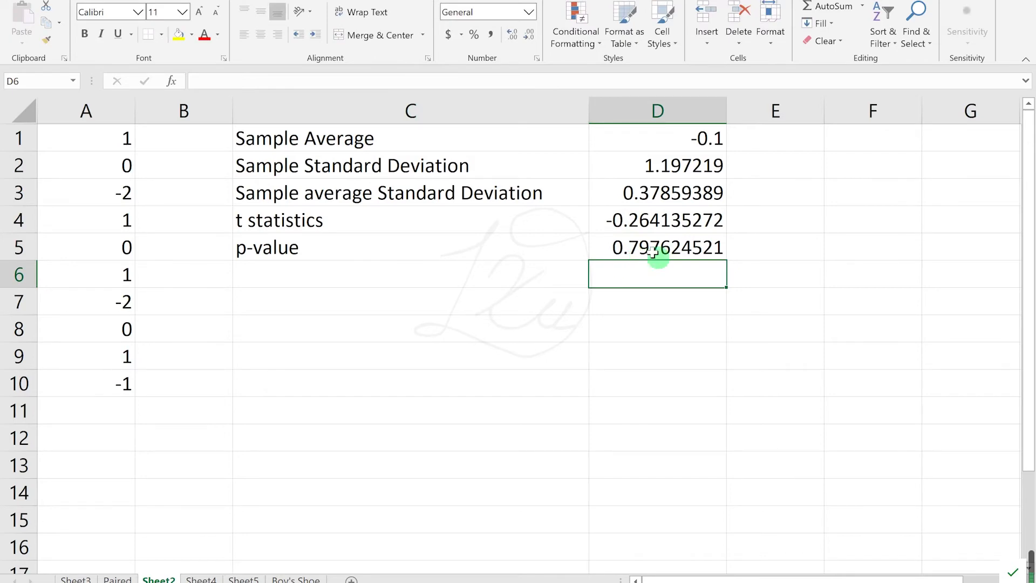
# Step: Switch to the Paired sheet and enable the Analysis ToolPak add-in
pyautogui.hotkey('ctrl', 'pageup')
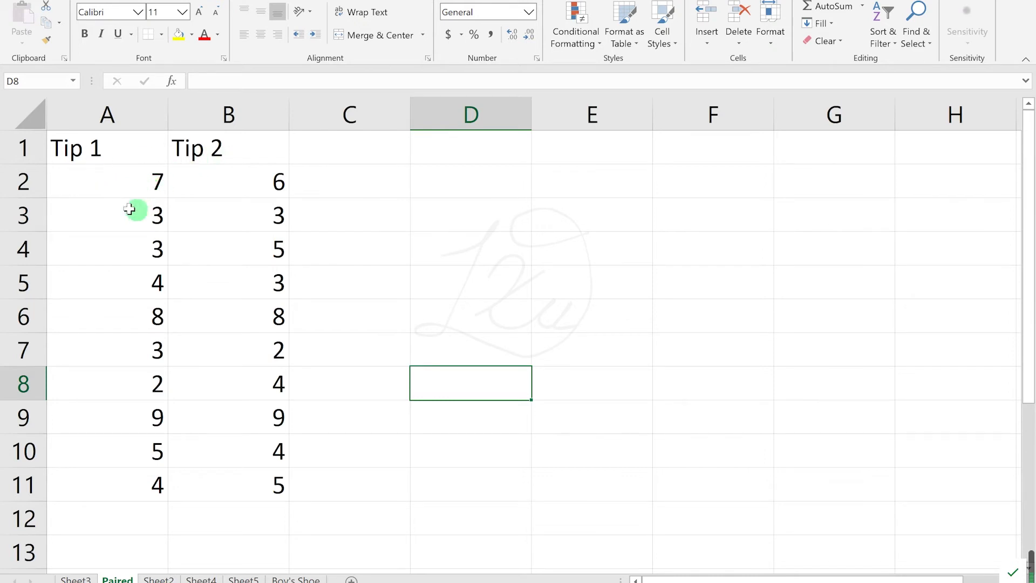
pyautogui.click(278, 1)
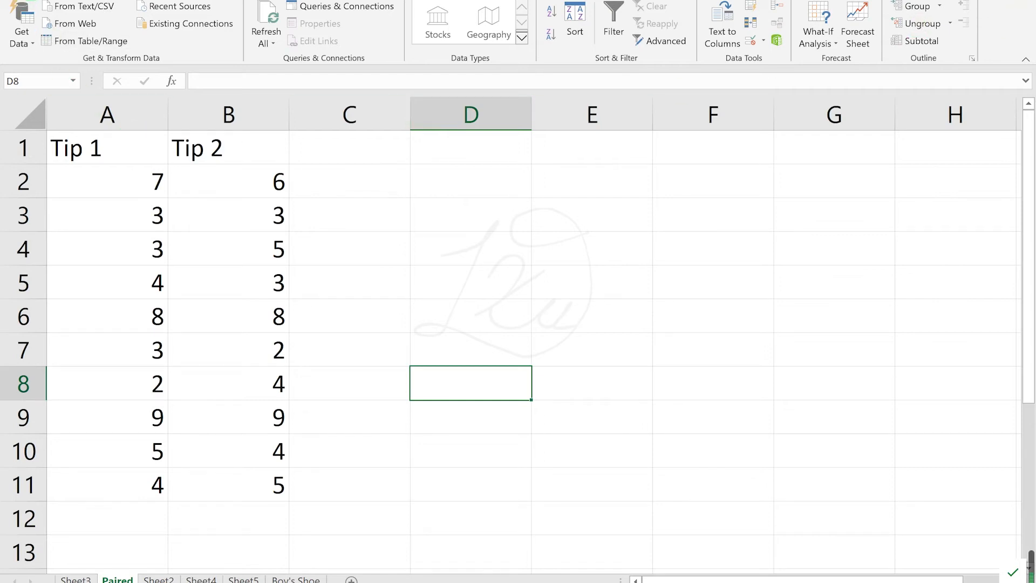
pyautogui.click(16, 0)
pyautogui.click(60, 517)
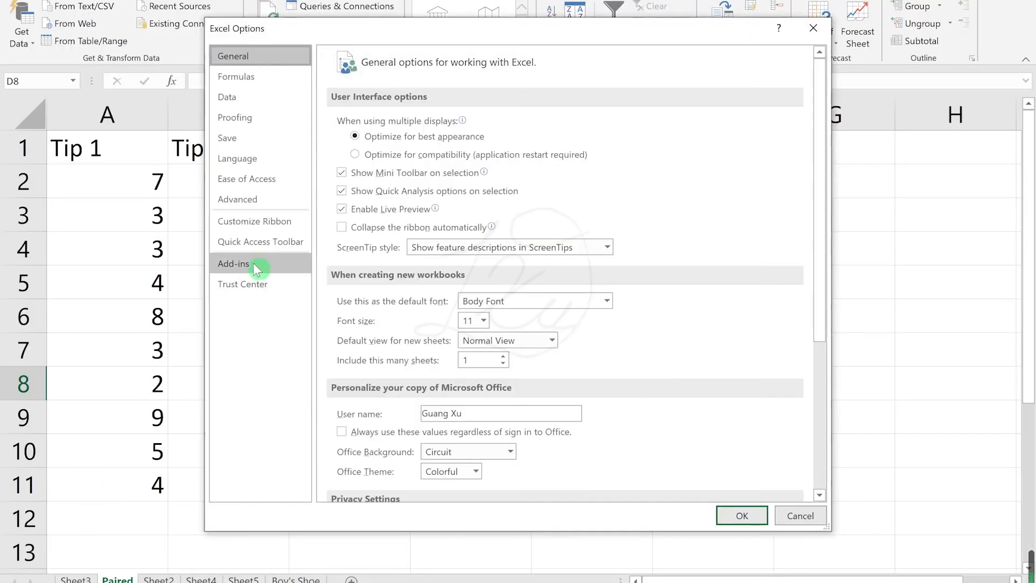
pyautogui.click(244, 264)
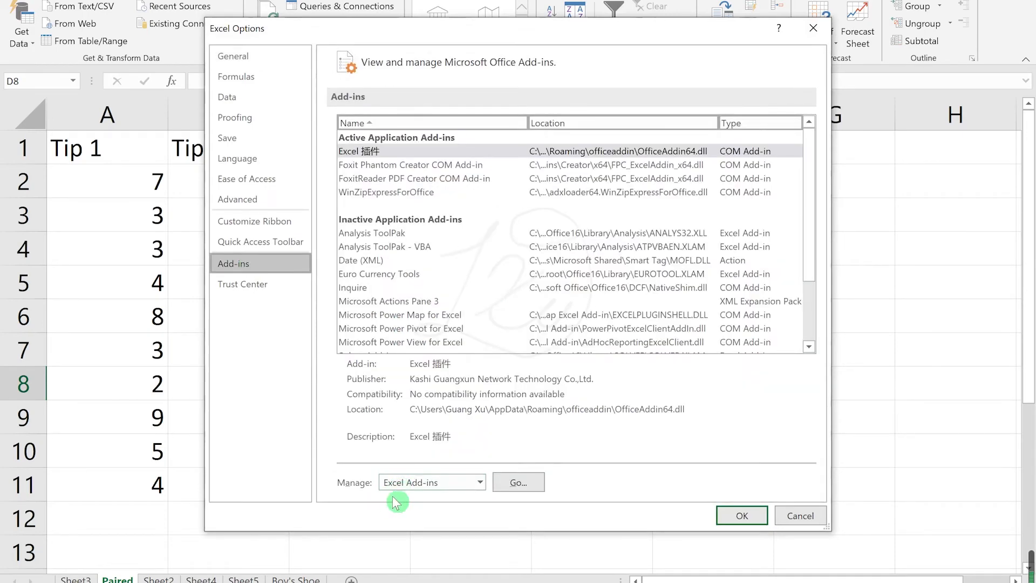
pyautogui.click(526, 481)
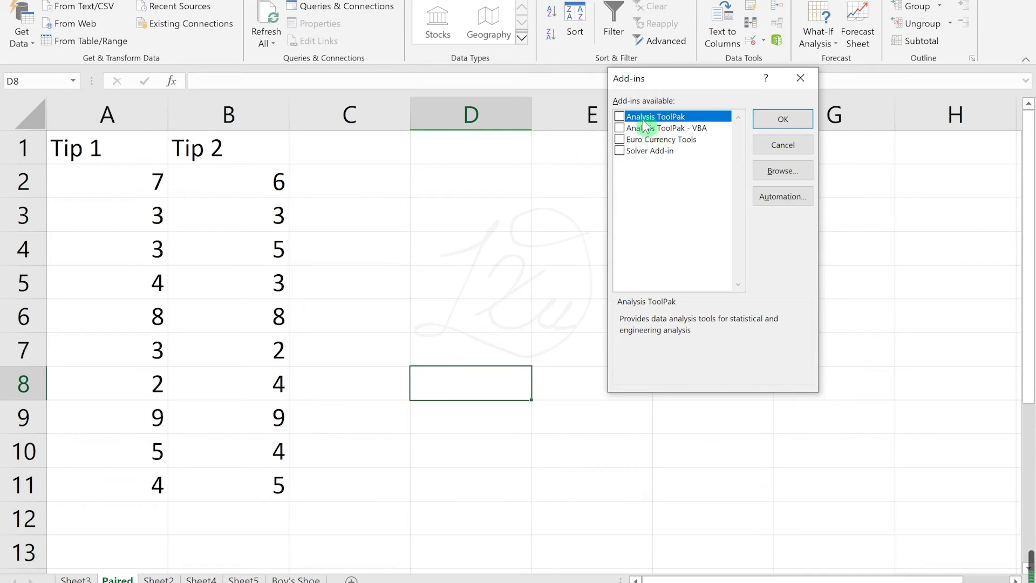
pyautogui.click(620, 116)
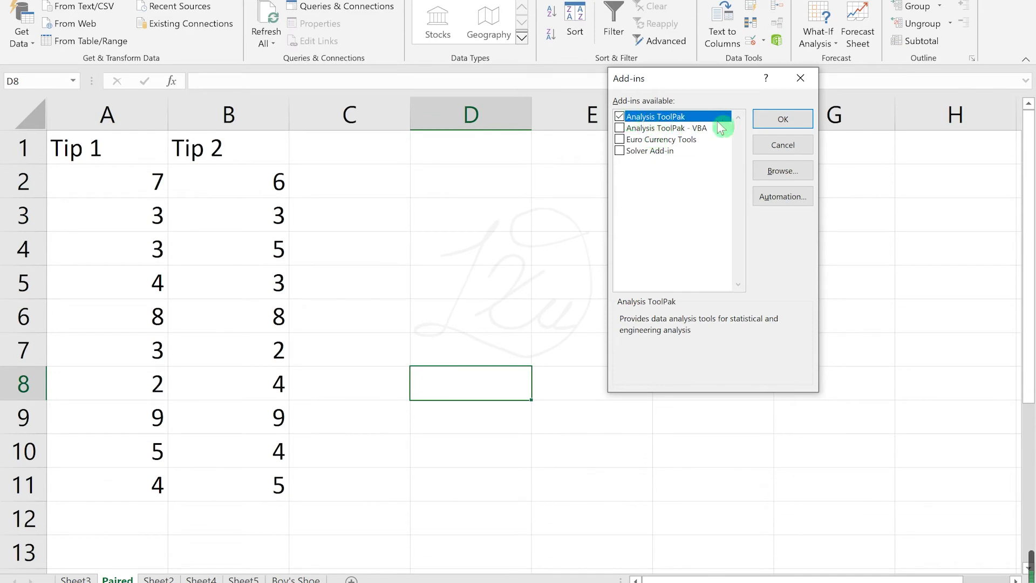
pyautogui.click(783, 119)
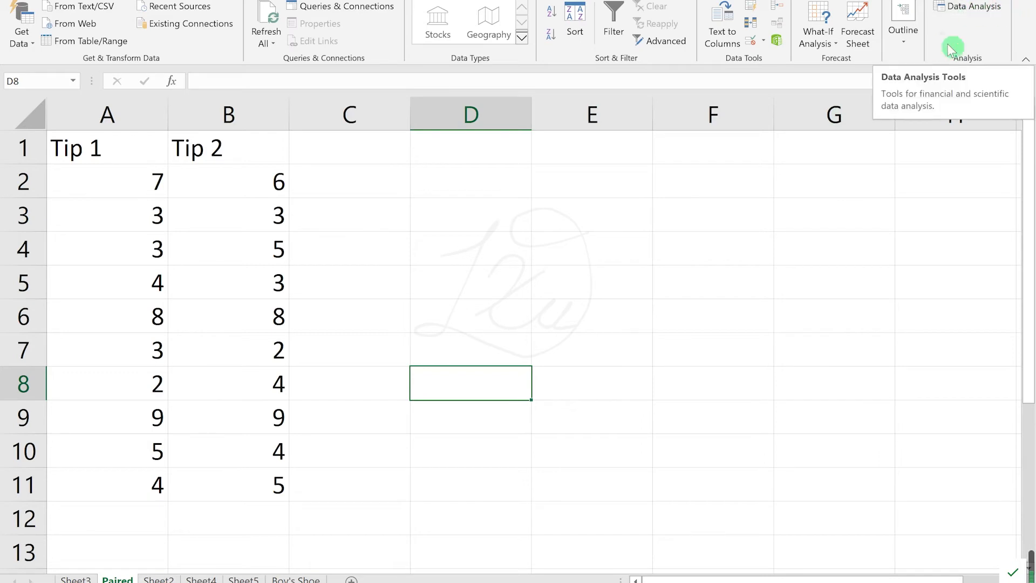
# Step: Start the data analysis tool "t-Test: Paired Two Sample for Means"
pyautogui.click(970, 7)
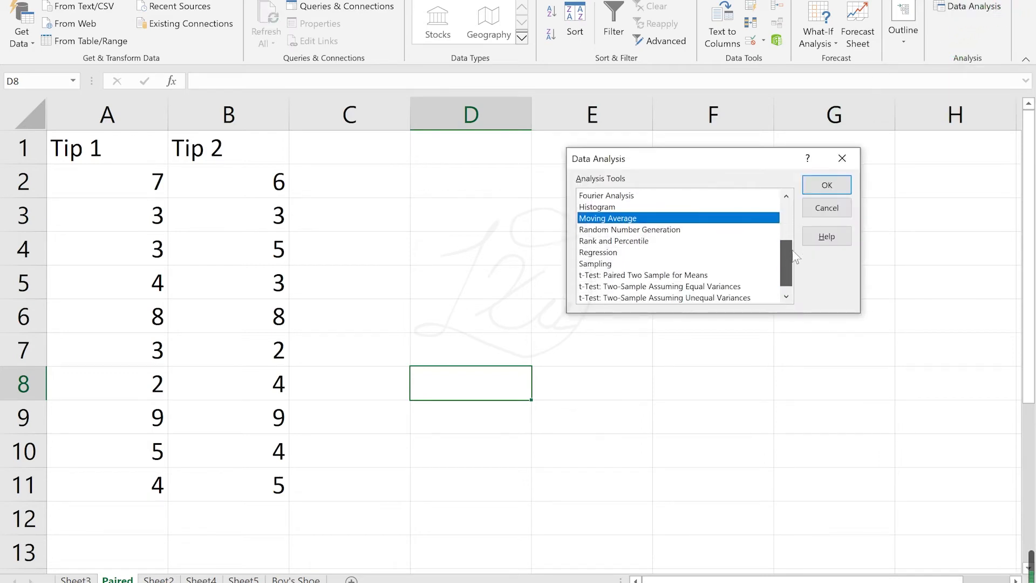
pyautogui.scroll(-1, 793, 270)
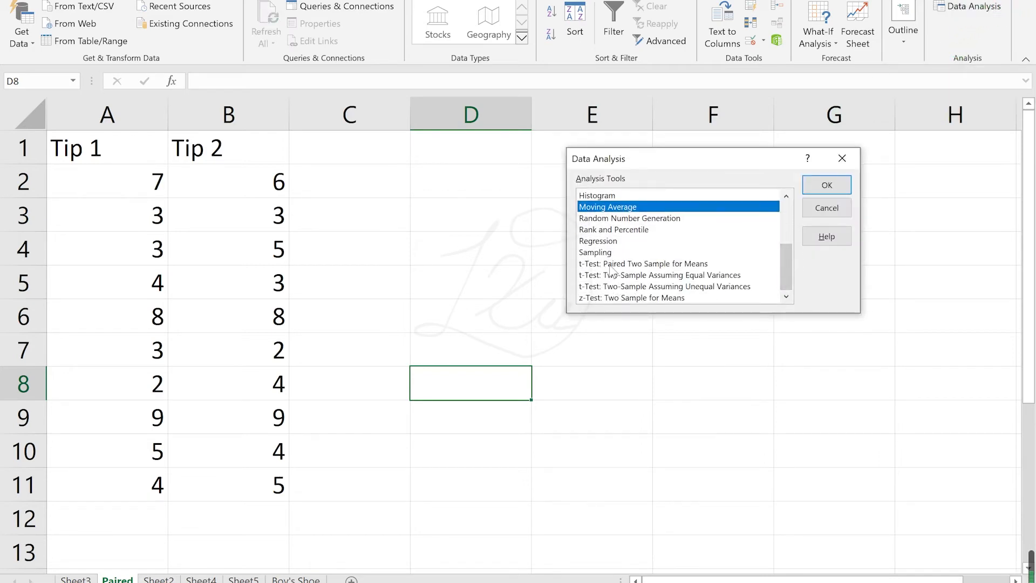
pyautogui.click(669, 264)
pyautogui.click(826, 185)
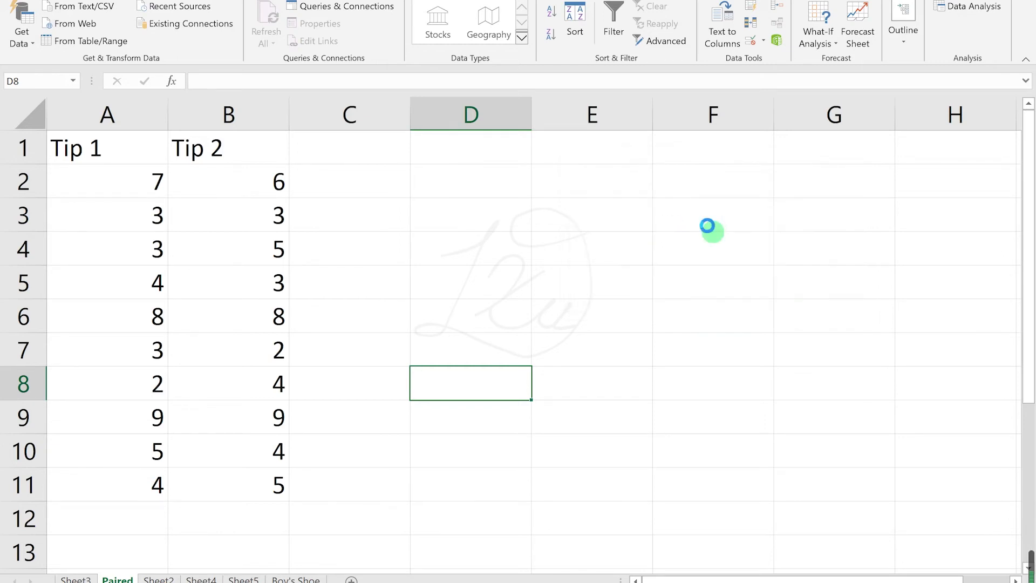
# Step: Set the t-test's Variable 1 range to A2:A11 and its Variable 2 range to B2:B11
pyautogui.click(775, 157)
pyautogui.moveTo(138, 185); pyautogui.dragTo(131, 484)
pyautogui.click(862, 142)
pyautogui.click(775, 179)
pyautogui.moveTo(278, 181); pyautogui.dragTo(266, 488)
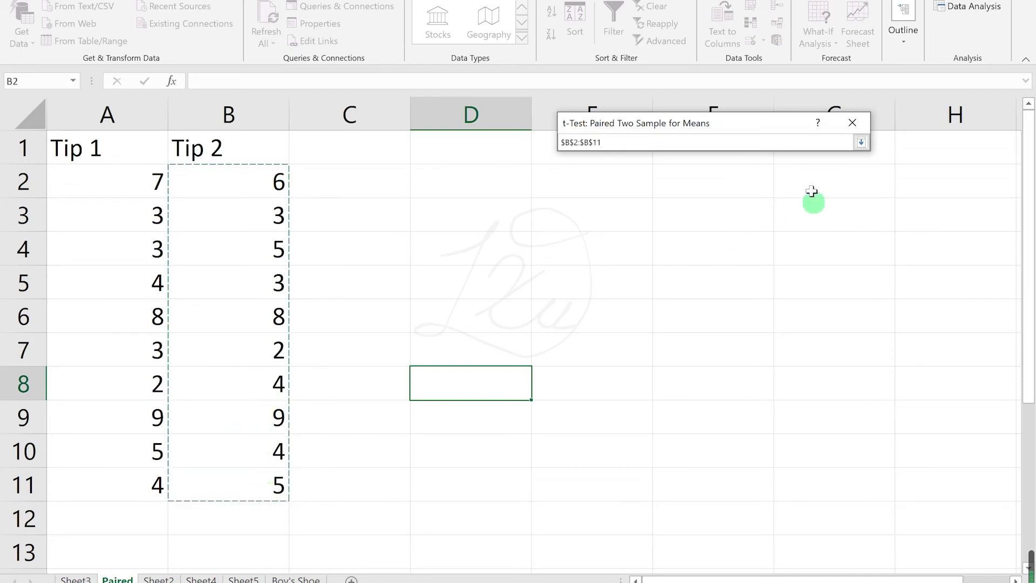
pyautogui.click(861, 142)
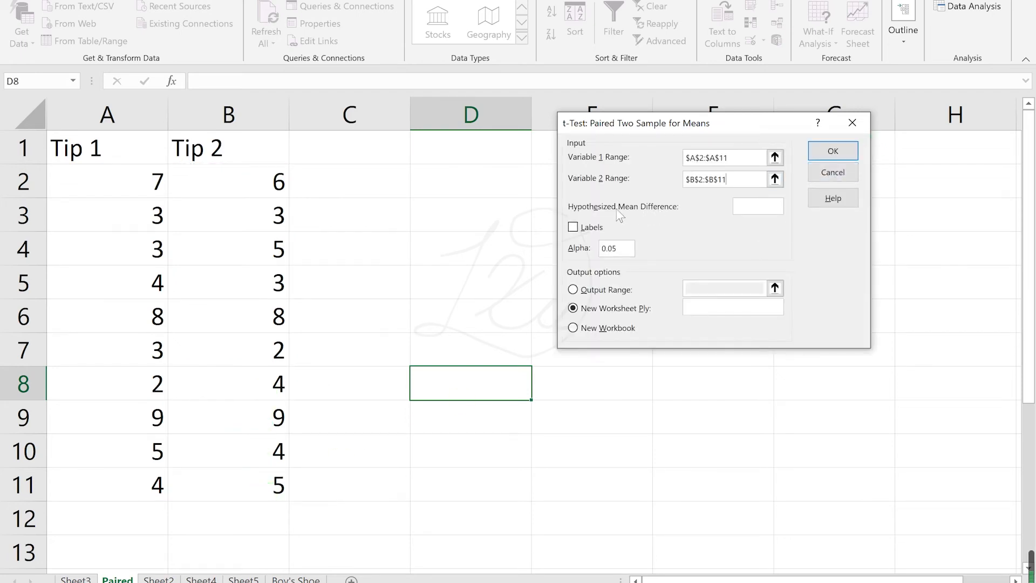
# Step: Run the t-test with a hypothesized mean difference of 0 and output to a new worksheet, and fit column A to its contents
pyautogui.click(756, 206)
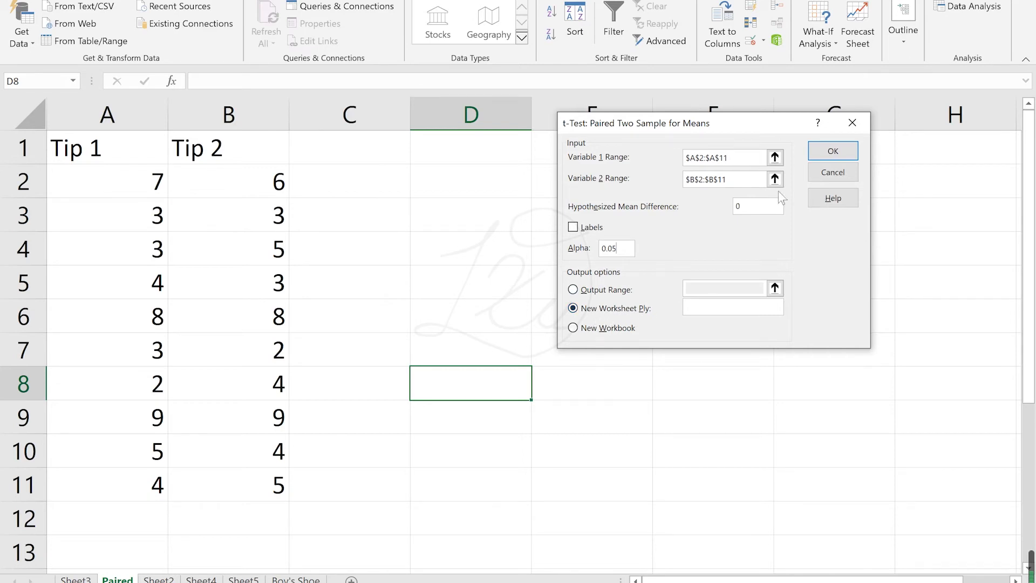
pyautogui.click(832, 154)
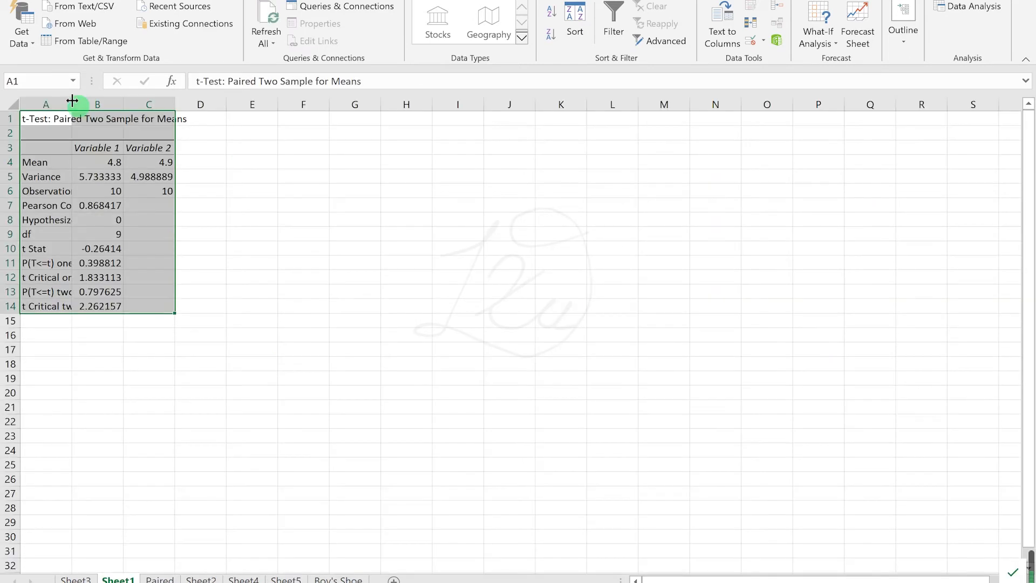
pyautogui.doubleClick(72, 101)
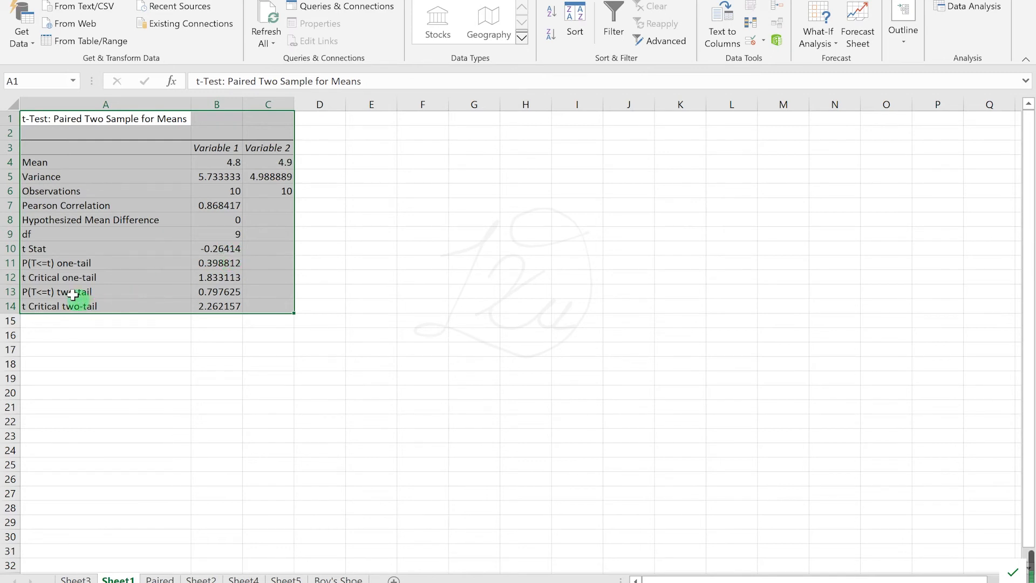
# Step: Compare the two-tail p-value in the t-test output with the p-value calculated on Sheet2
pyautogui.click(43, 292)
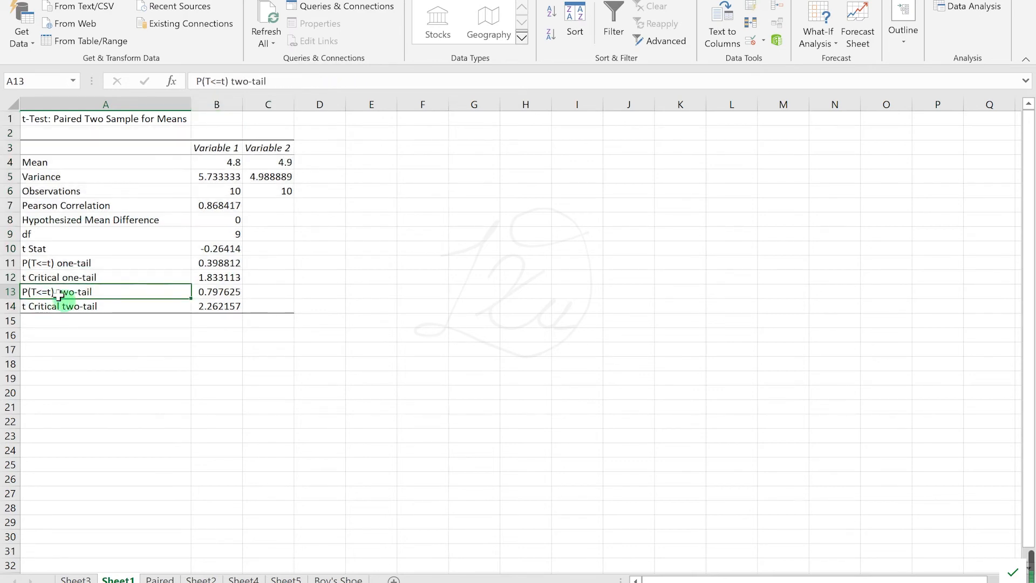
pyautogui.click(223, 292)
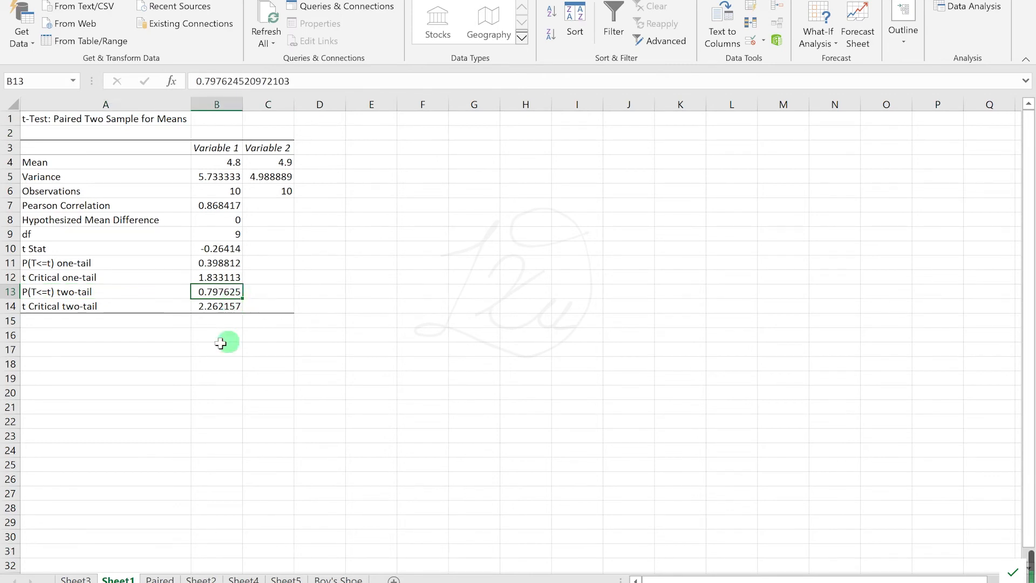
pyautogui.click(214, 578)
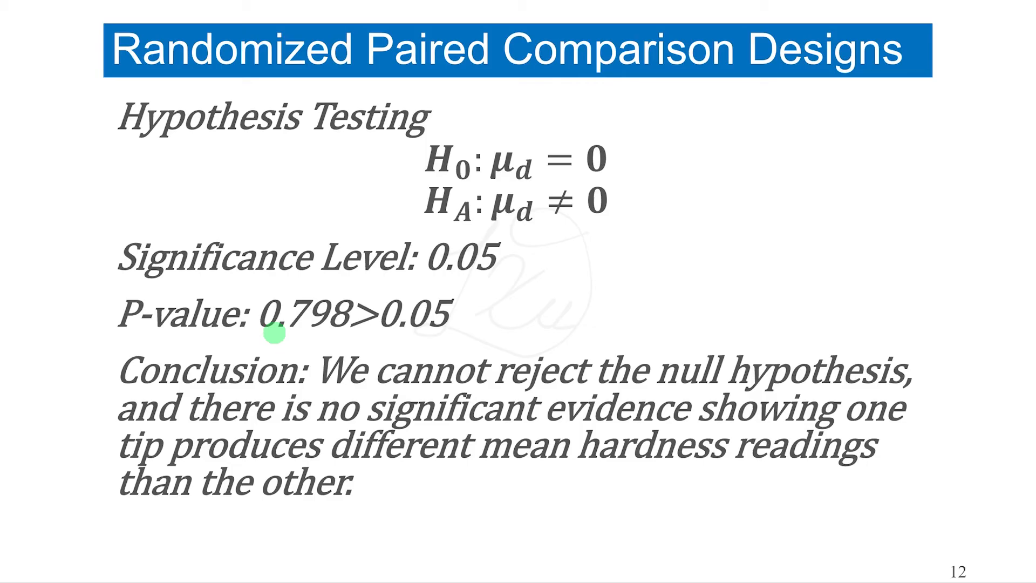
pyautogui.moveTo(238, 337); pyautogui.dragTo(488, 337)
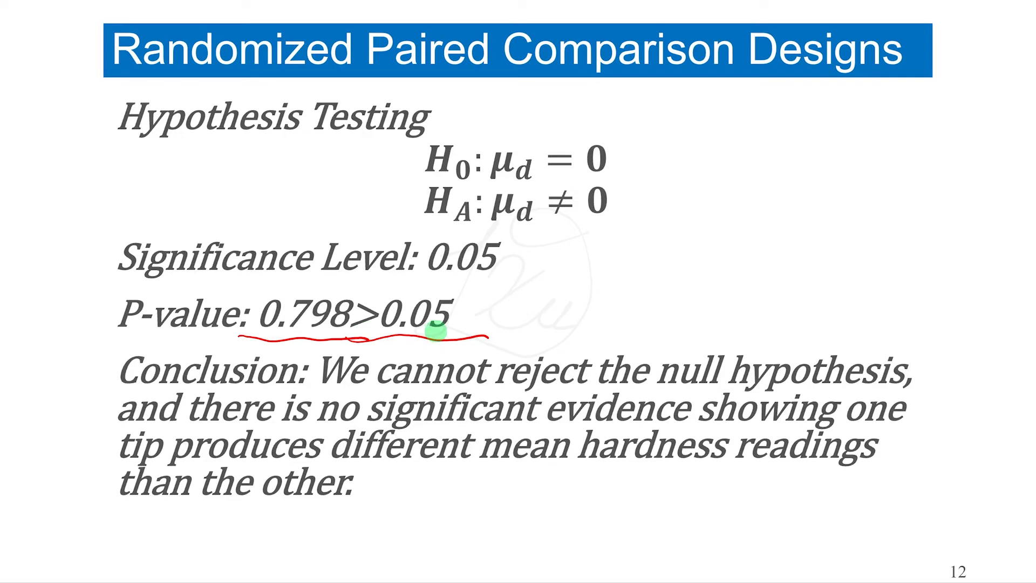
pyautogui.moveTo(634, 147)
pyautogui.mouseDown()
pyautogui.moveTo(691, 138)
pyautogui.moveTo(688, 130)
pyautogui.mouseUp()
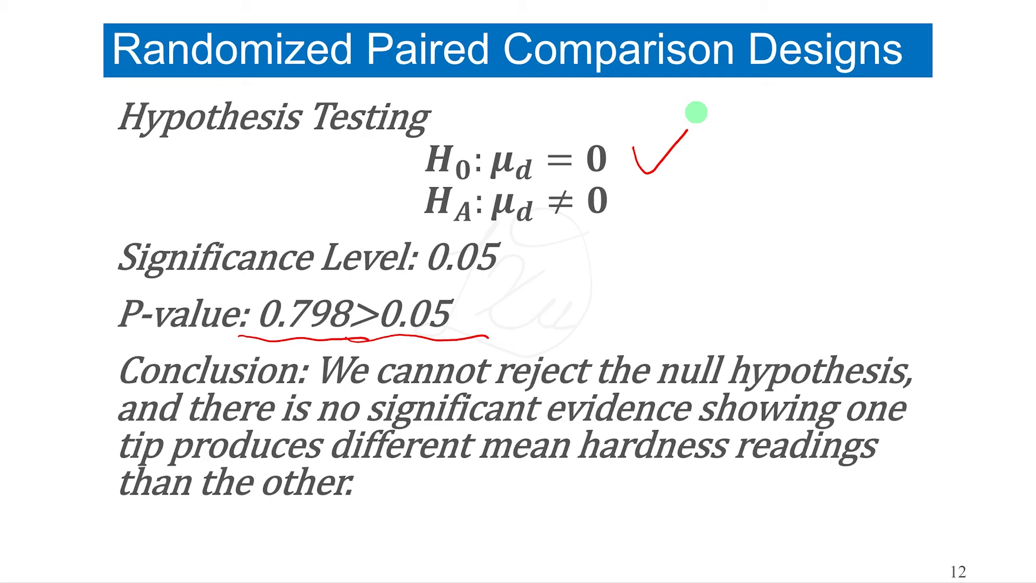
pyautogui.press('Right')
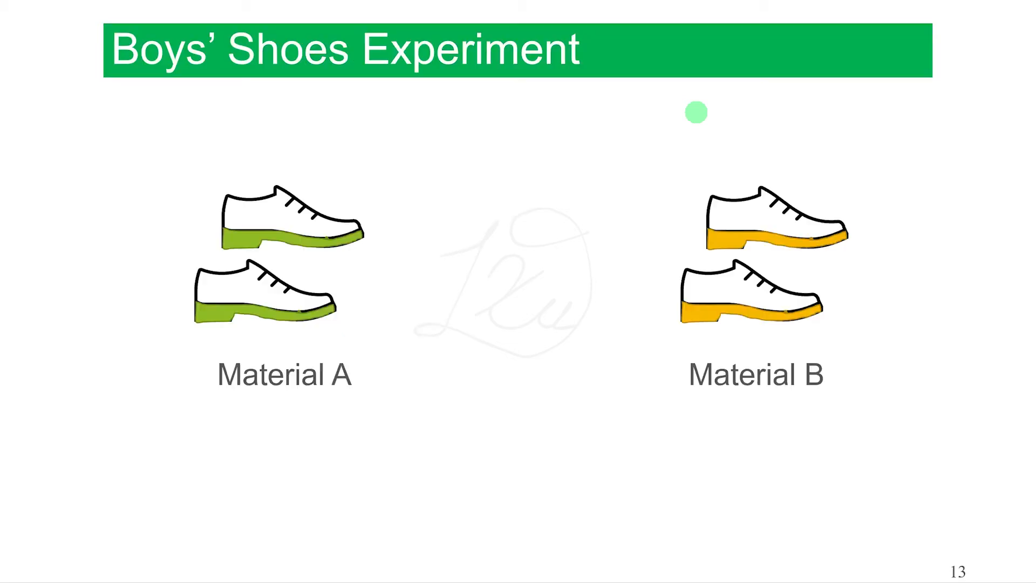